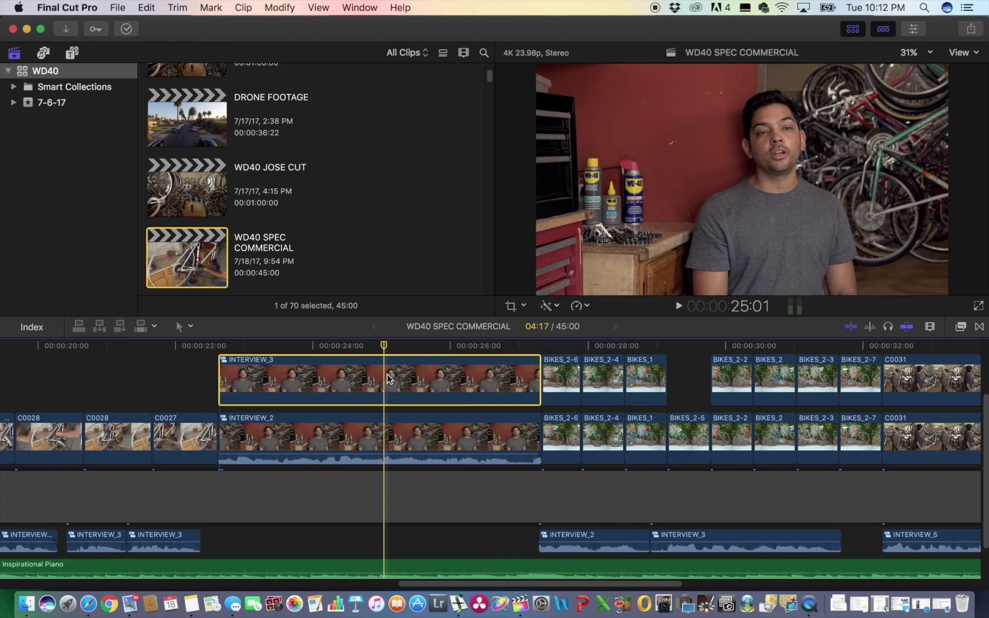
# Toggle the INTERVIEW_3 clip off and on twice to compare the shot with and without it
pyautogui.press('v')
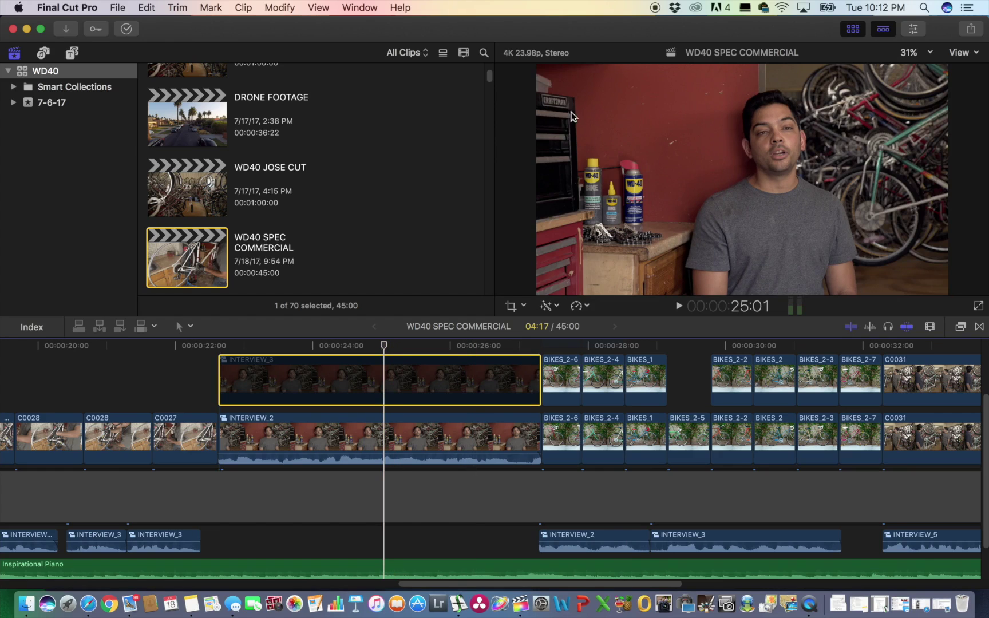
pyautogui.press('v')
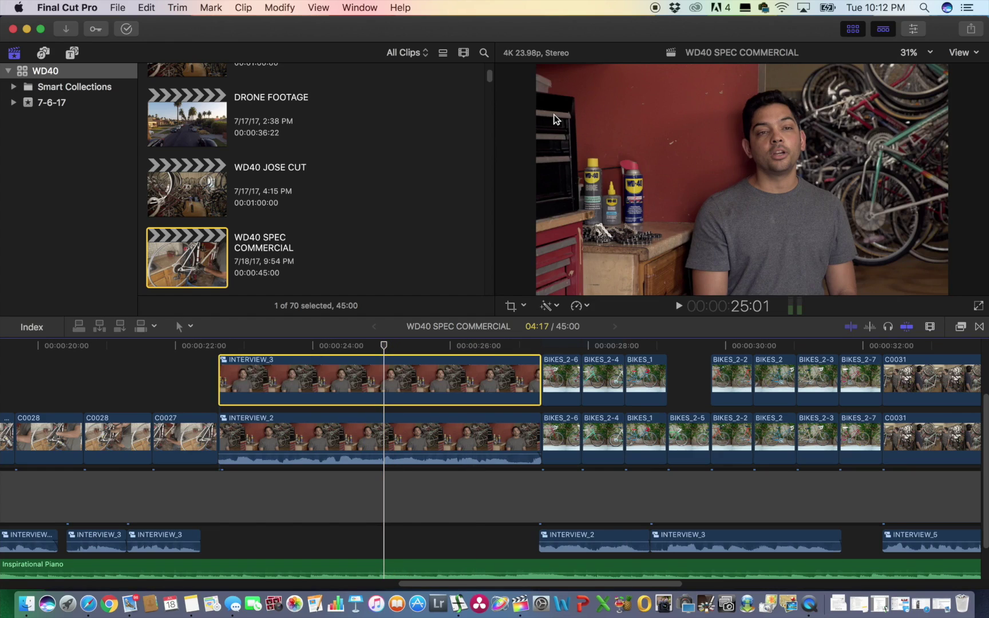
pyautogui.press('v')
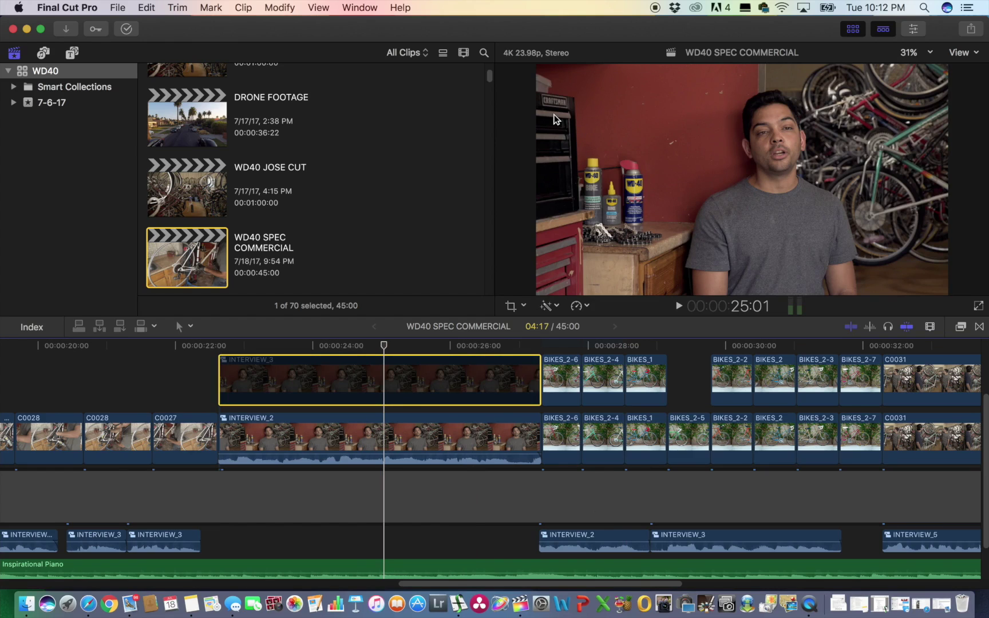
pyautogui.press('v')
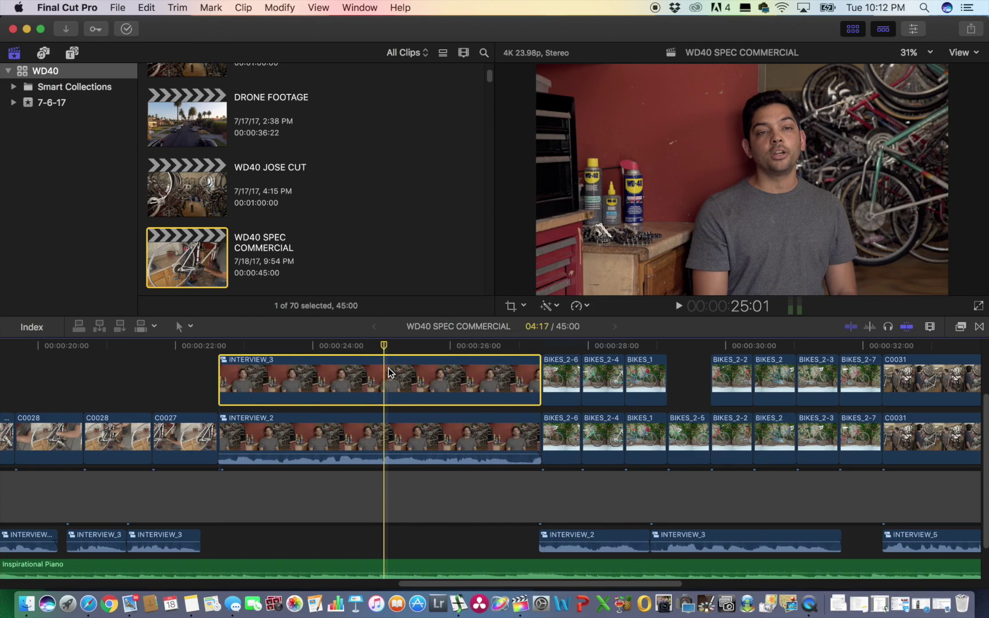
# Delete INTERVIEW_3 and paste a copy of INTERVIEW_2 above the original at its start
pyautogui.press('Delete')
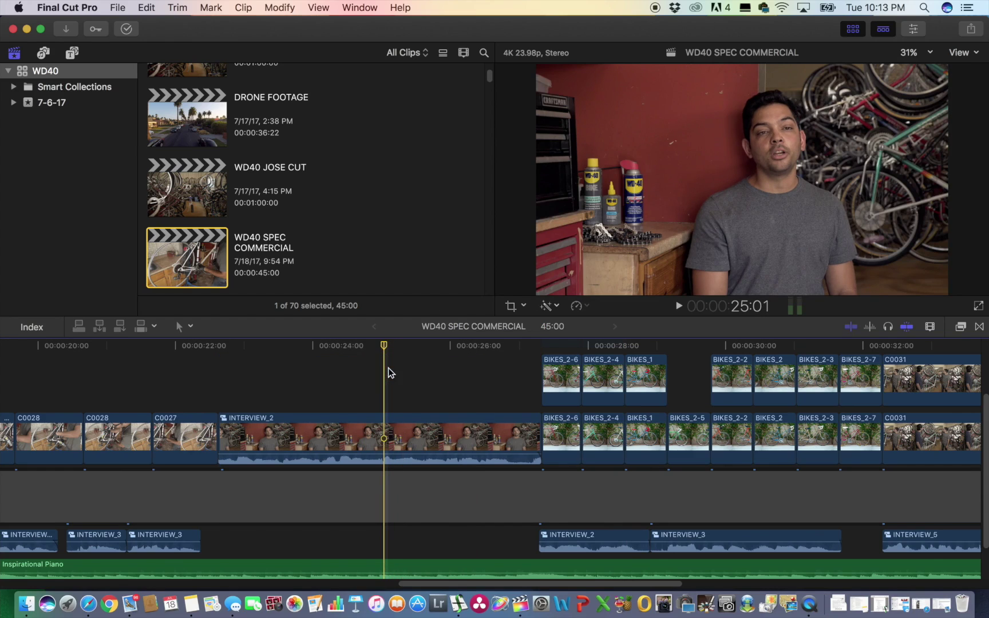
pyautogui.click(362, 406)
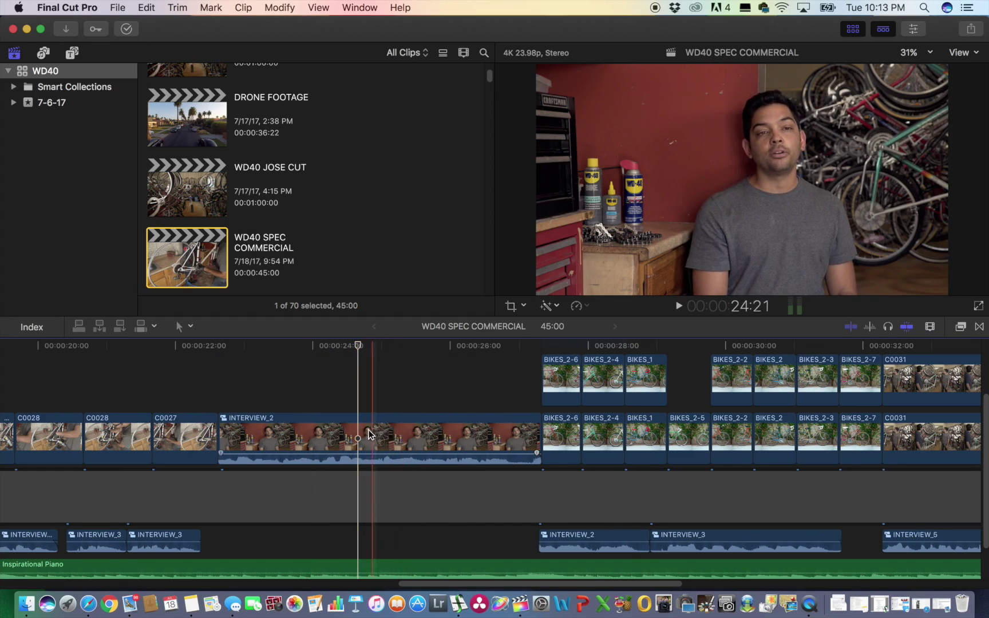
pyautogui.click(363, 433)
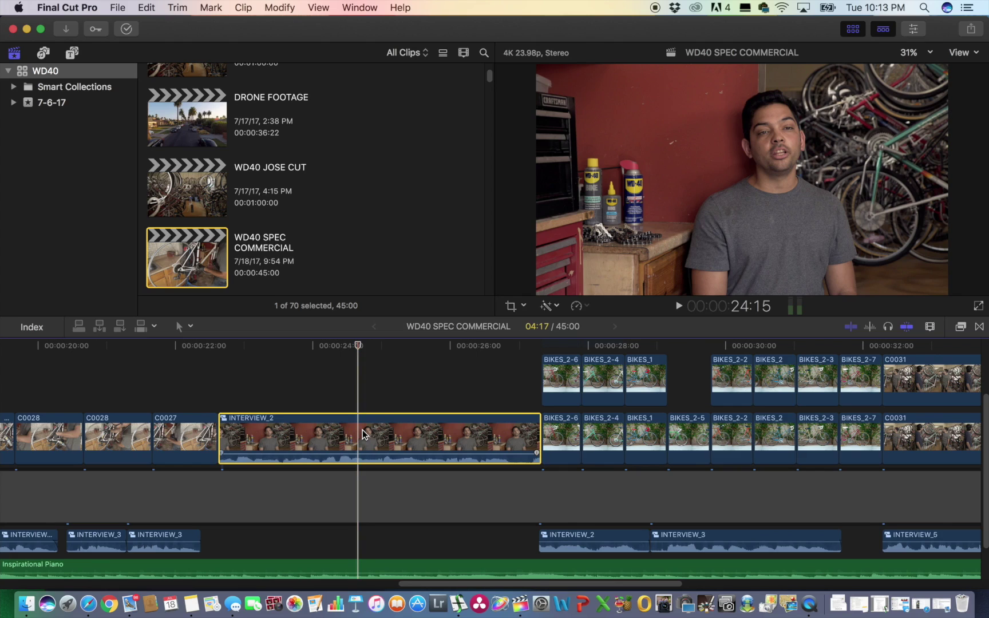
pyautogui.press('super+c')
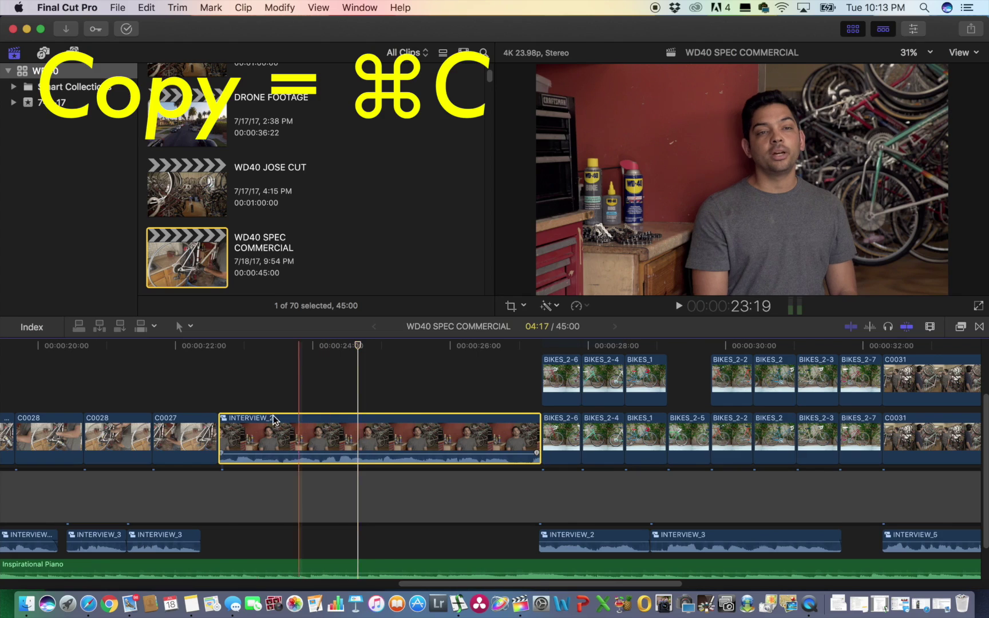
pyautogui.click(220, 405)
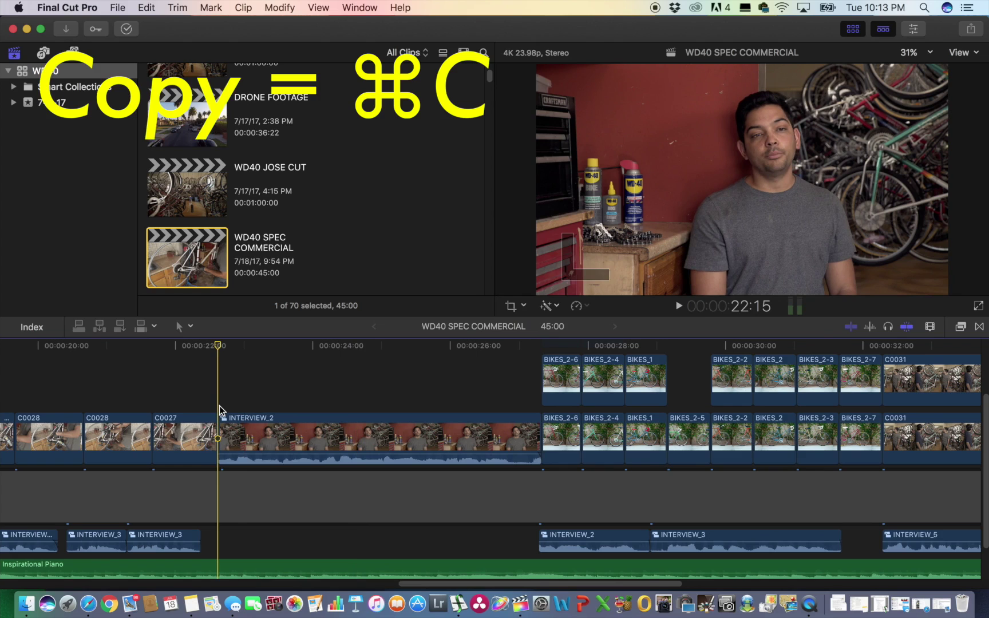
pyautogui.press('super+v')
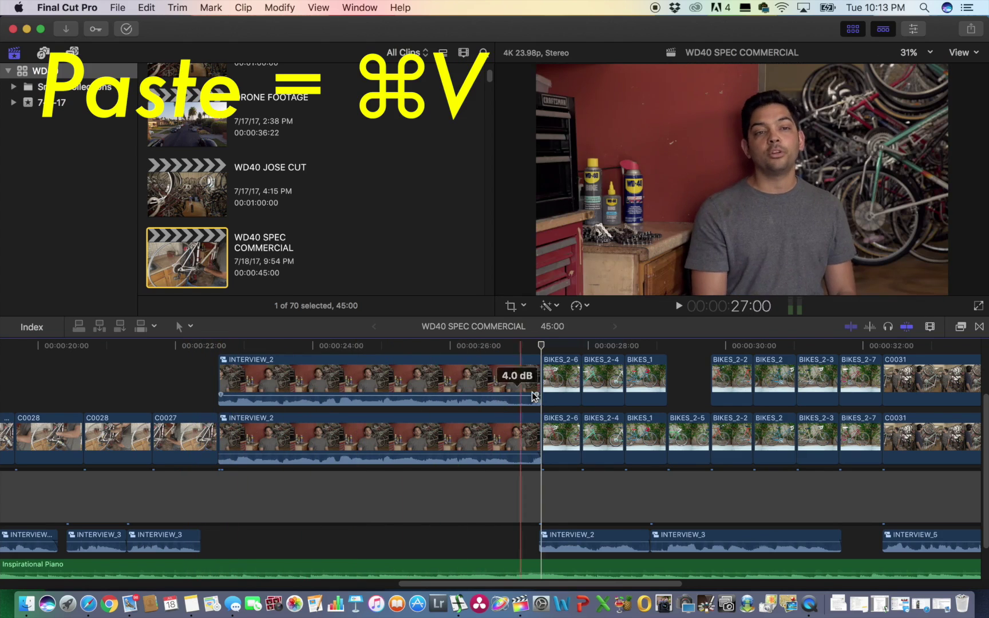
# Detach the pasted INTERVIEW_2 copy's audio and delete it
pyautogui.click(383, 378)
pyautogui.rightClick(401, 376)
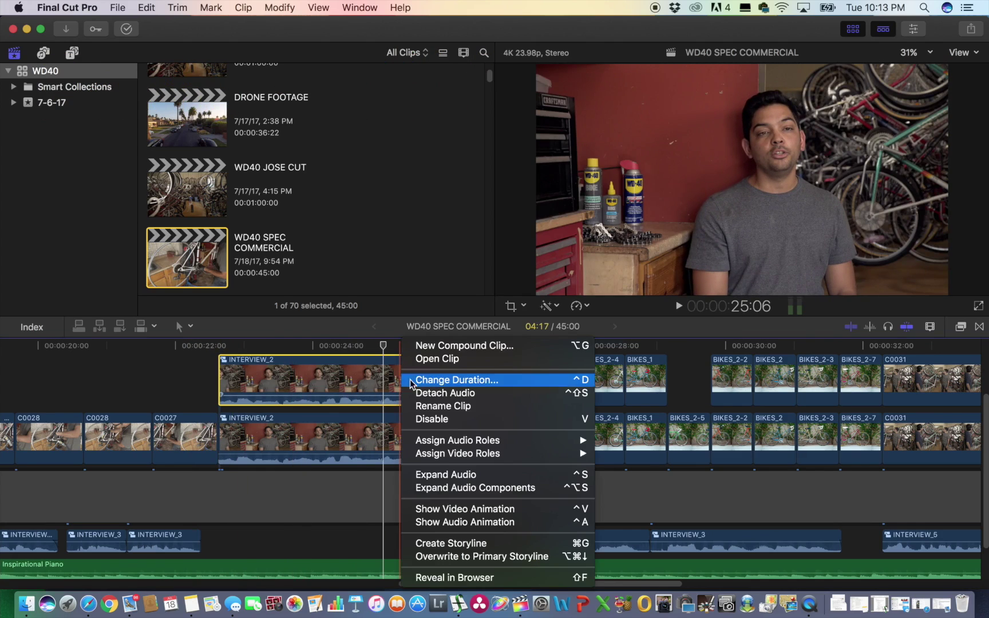
pyautogui.click(439, 394)
pyautogui.click(349, 564)
pyautogui.press('Delete')
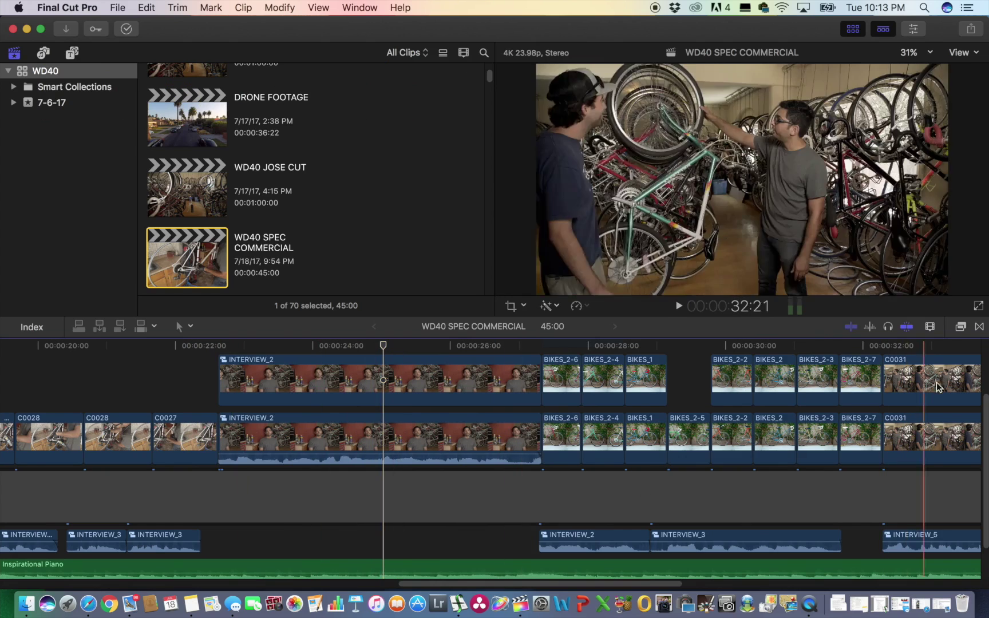
# Search effects for 'ga' and drop Gaussian blur onto the upper INTERVIEW_2 copy
pyautogui.click(961, 327)
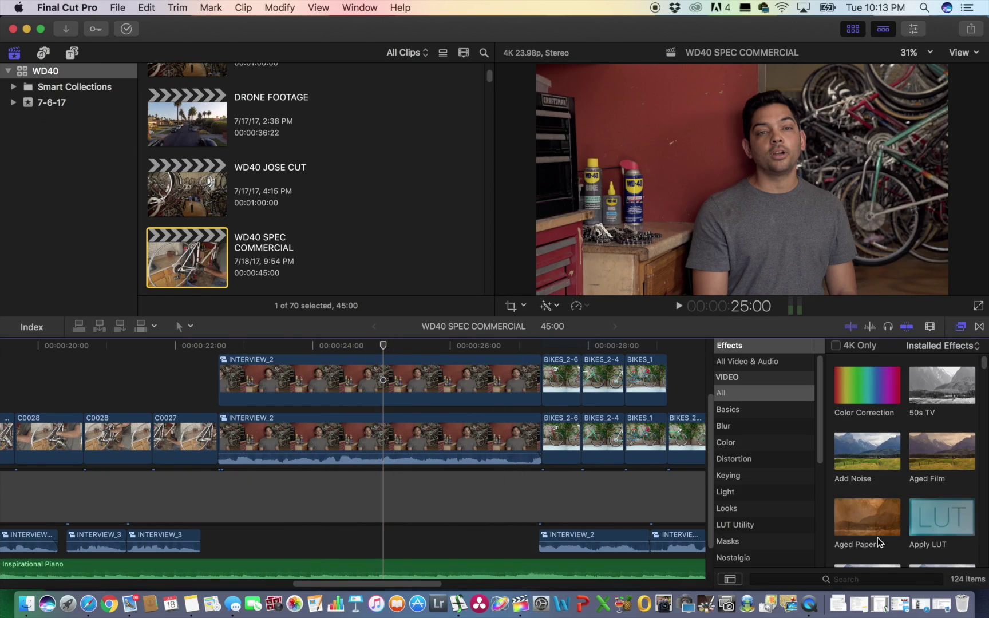
pyautogui.click(788, 579)
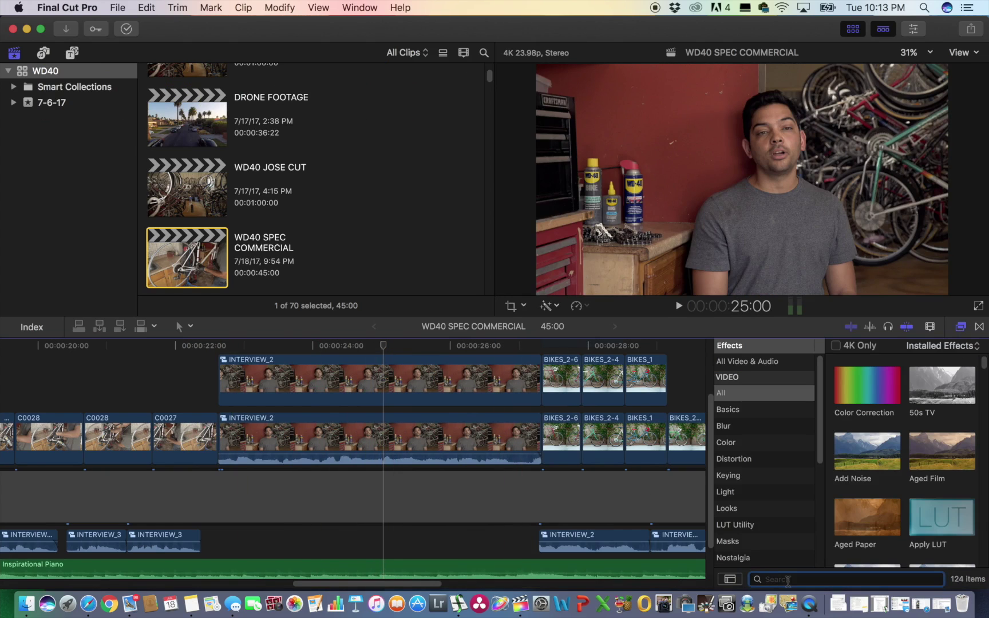
pyautogui.write('gau')
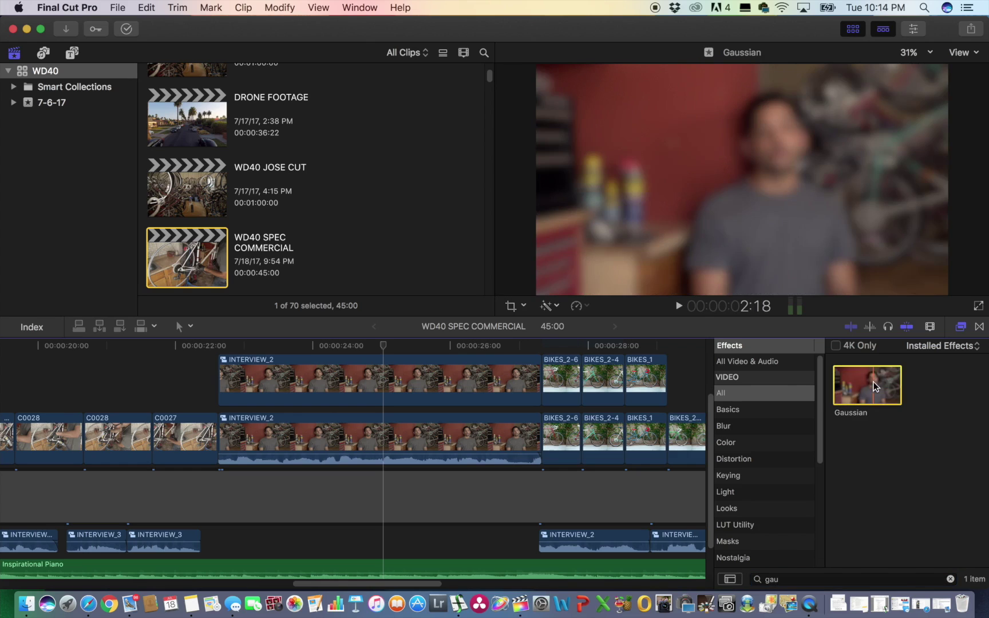
pyautogui.moveTo(876, 386); pyautogui.dragTo(374, 378)
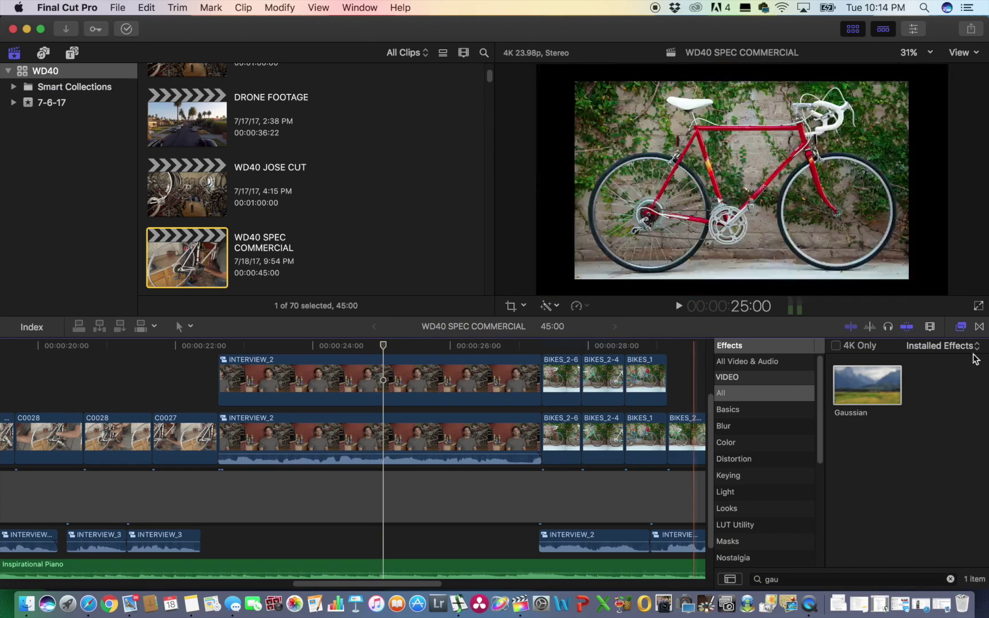
pyautogui.click(961, 327)
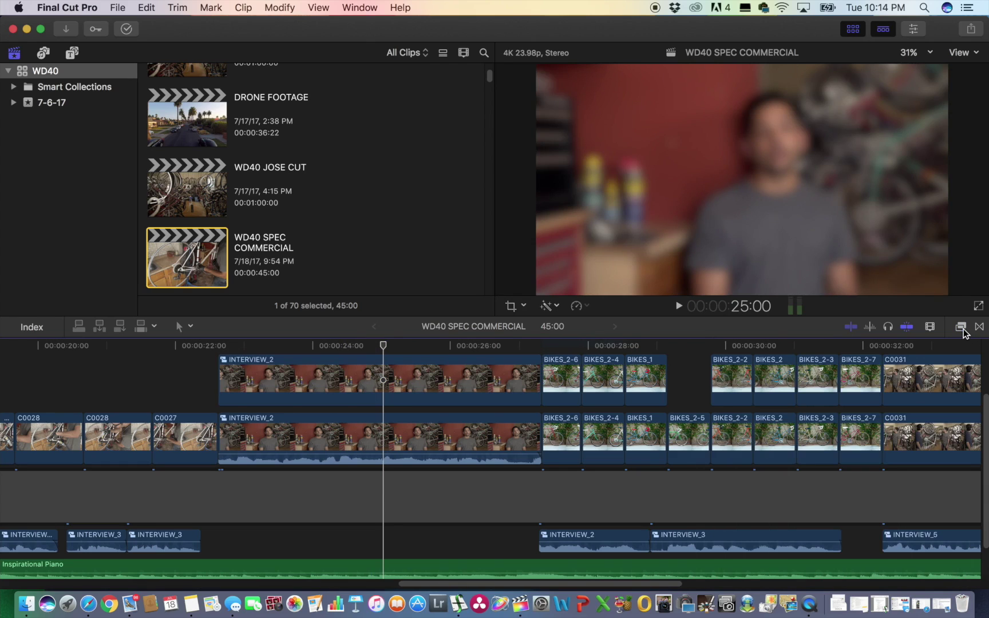
pyautogui.click(381, 374)
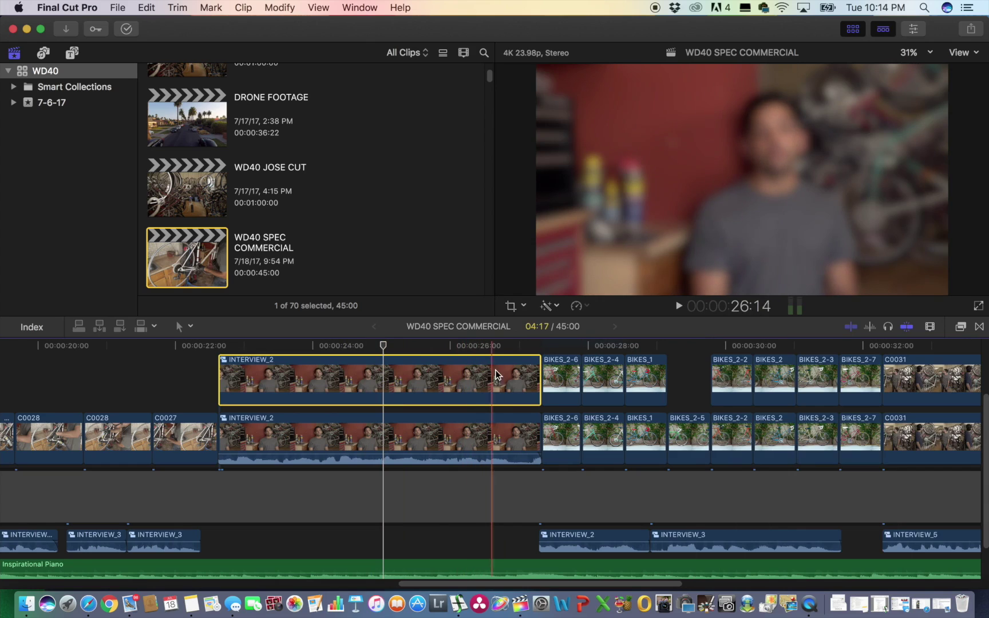
# Crop the blurred copy down to a small box over the logo on the red tool chest
pyautogui.click(524, 308)
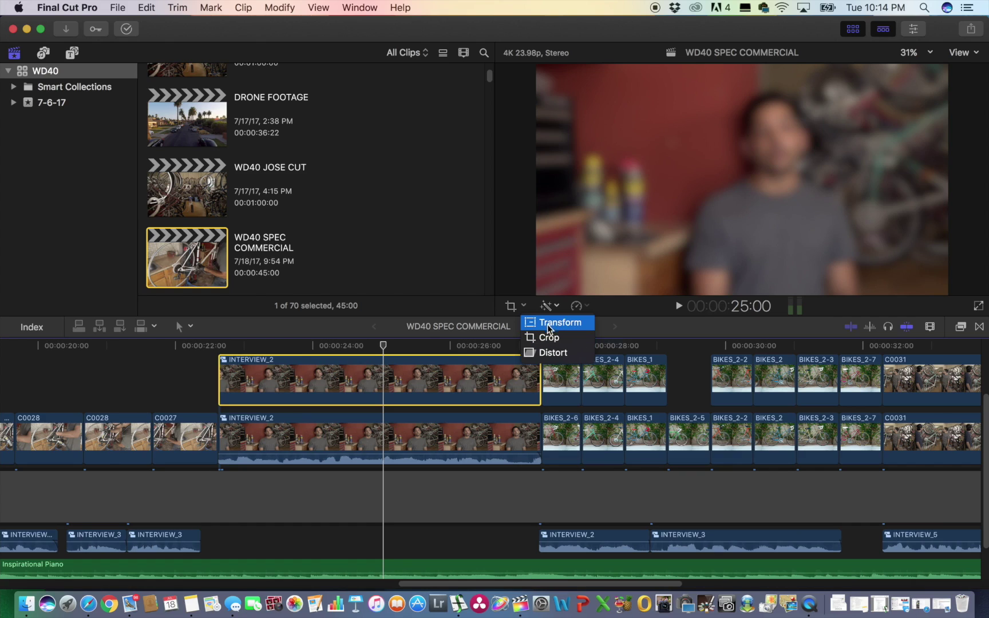
pyautogui.click(544, 337)
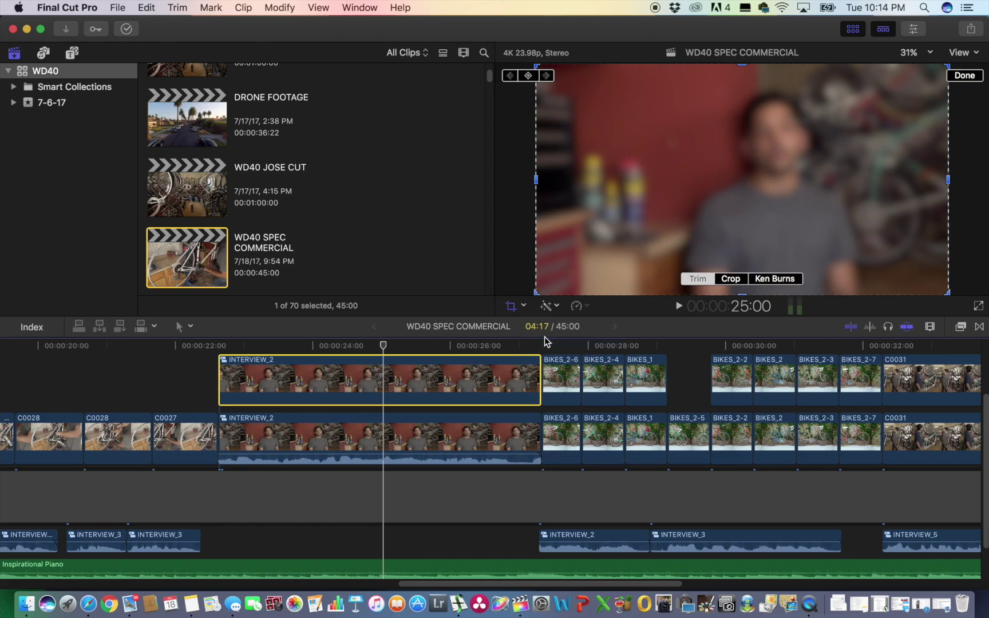
pyautogui.moveTo(535, 65); pyautogui.dragTo(662, 191)
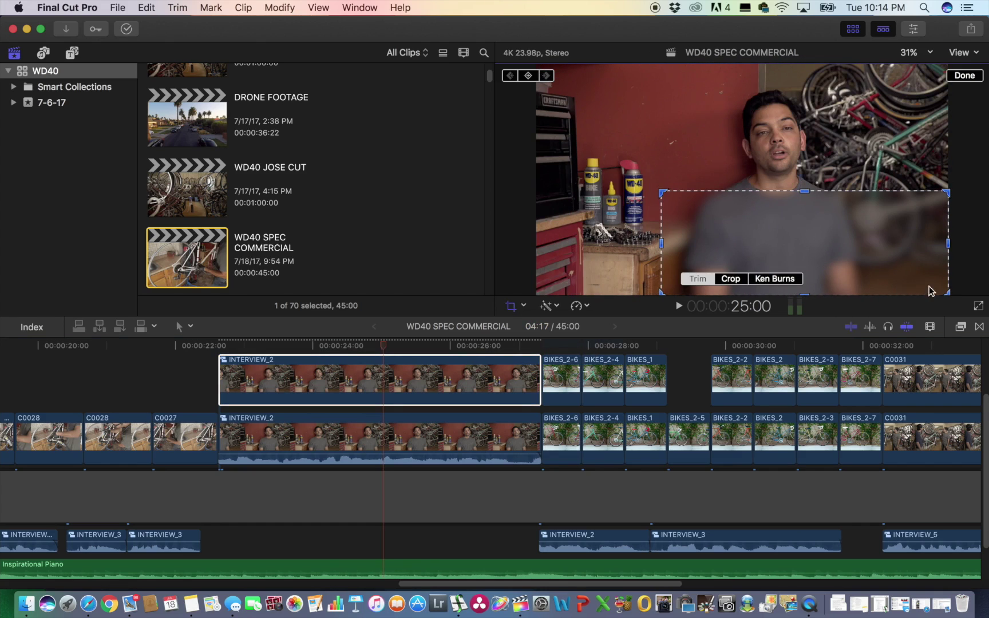
pyautogui.moveTo(947, 294); pyautogui.dragTo(806, 222)
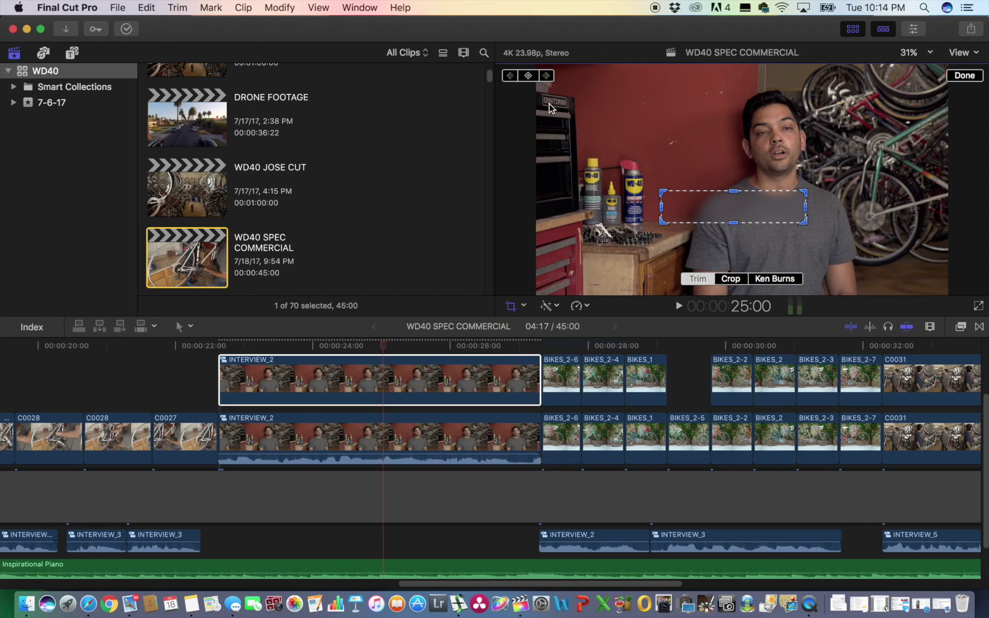
pyautogui.moveTo(807, 223); pyautogui.dragTo(571, 100)
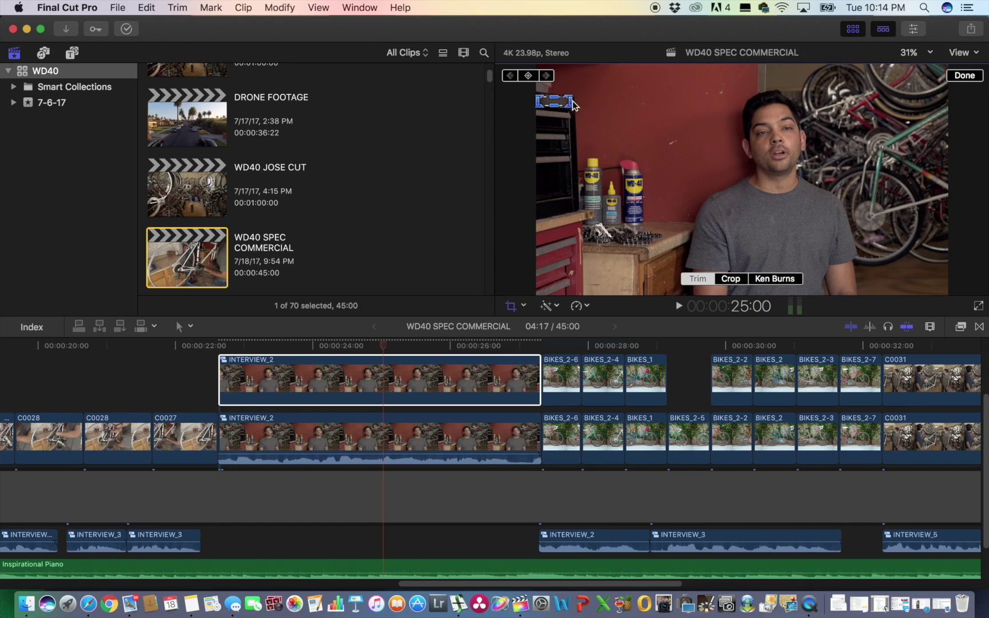
# Show the blurred clip's effect settings and return to Crop mode
pyautogui.click(913, 29)
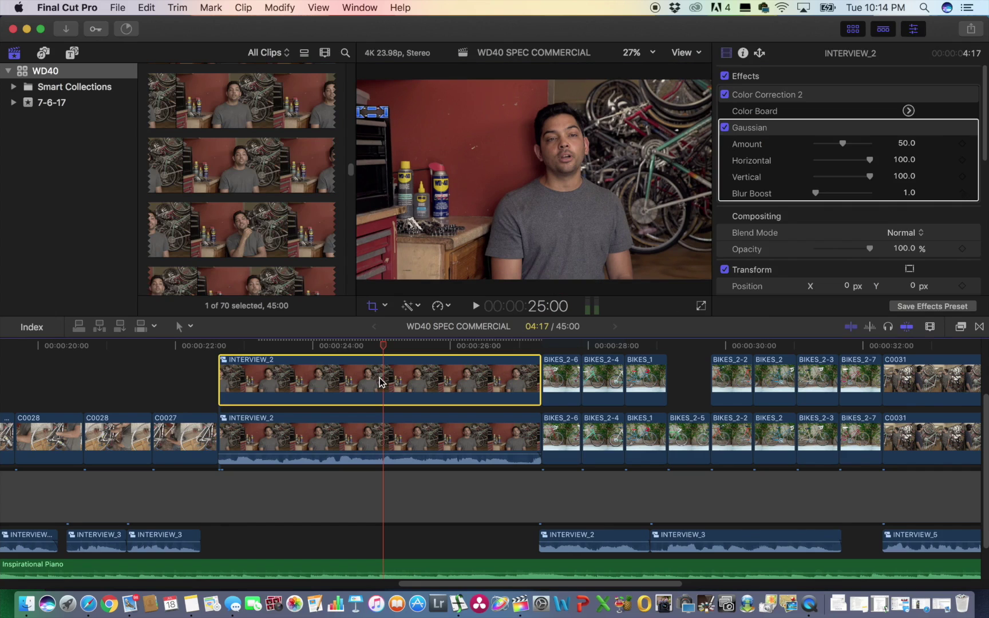
pyautogui.hotkey('shift', 'c')
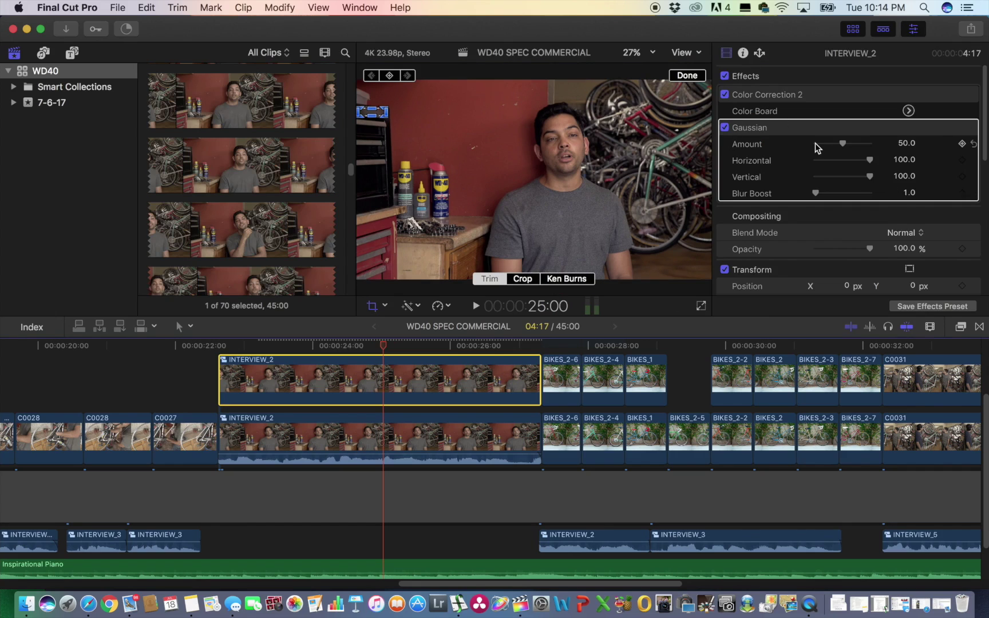
pyautogui.scroll(-2, 815, 145)
pyautogui.scroll(-5, 815, 143)
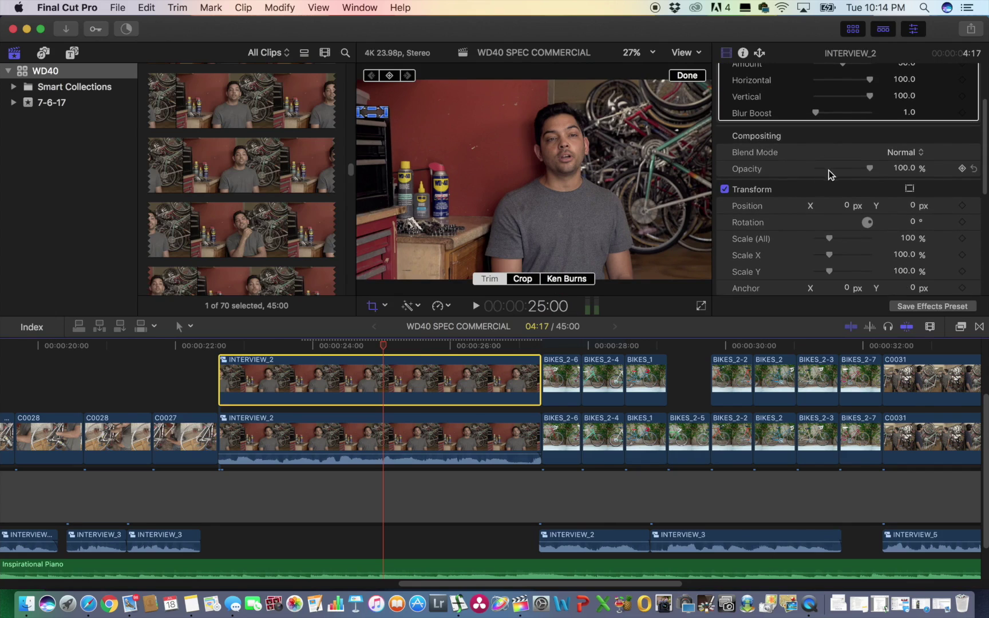
pyautogui.scroll(-1, 828, 161)
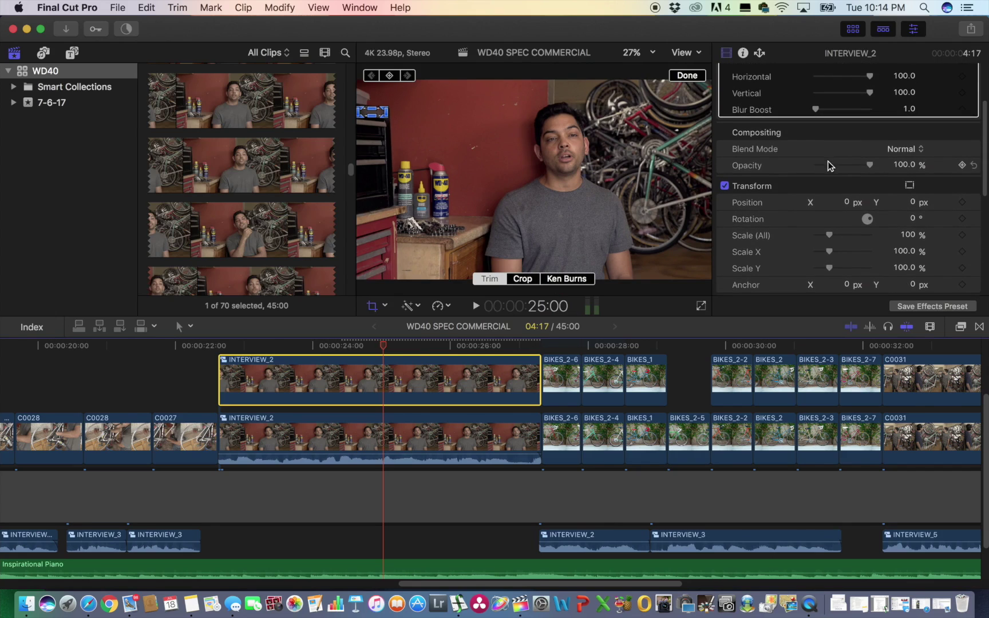
# Select the original INTERVIEW_2 clip beneath and finish the crop
pyautogui.click(431, 172)
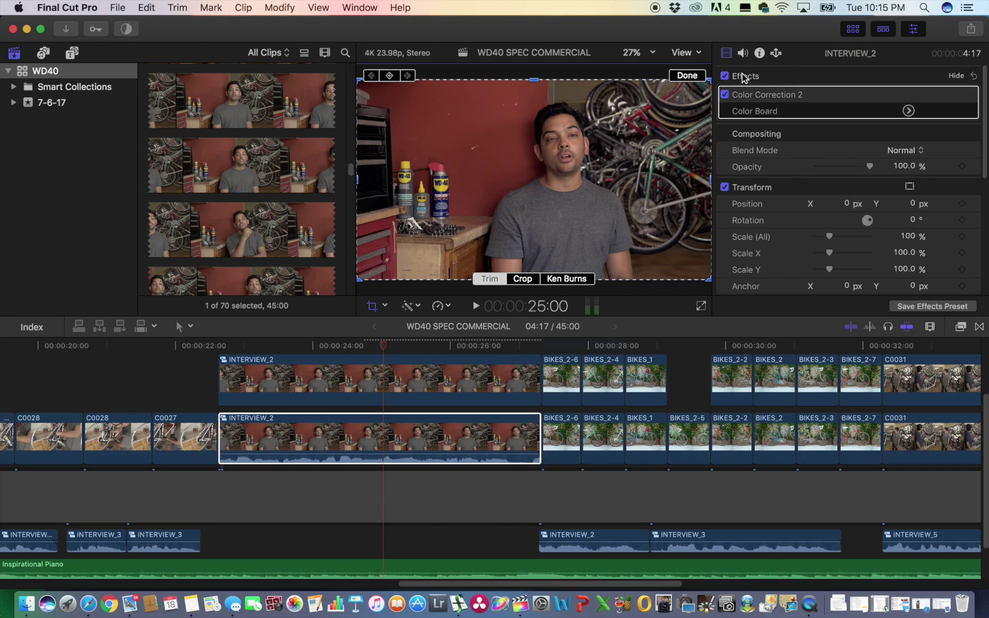
pyautogui.click(687, 76)
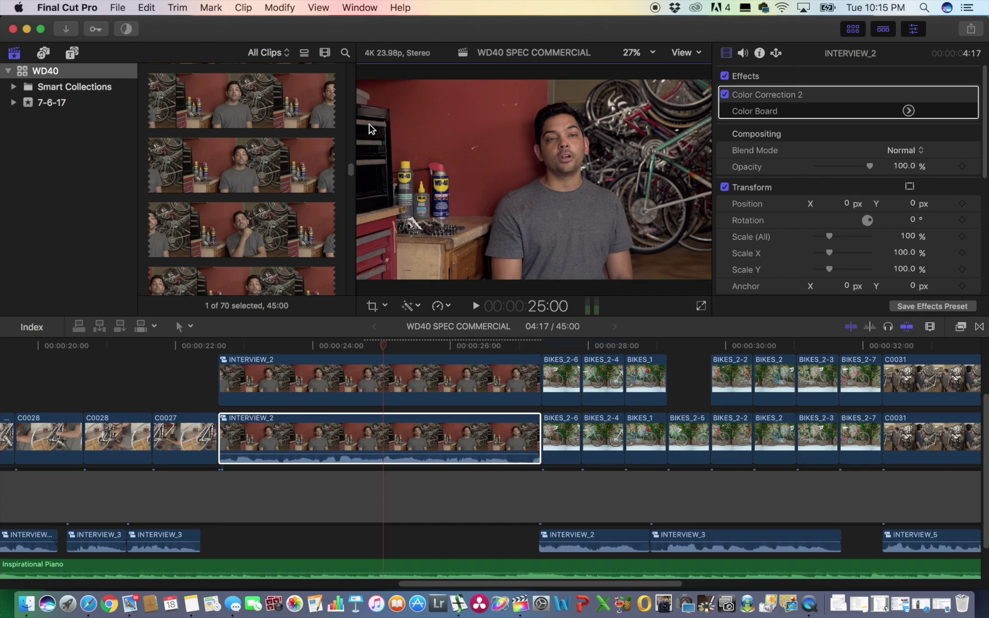
pyautogui.click(384, 371)
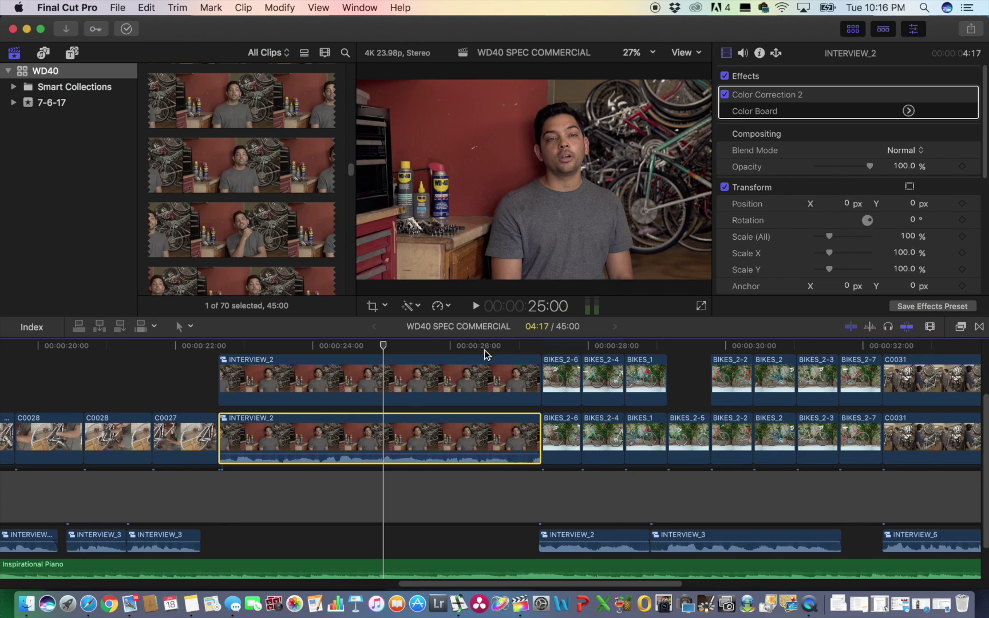
# Select the duplicate INTERVIEW_2 clip and review its transform and crop settings in the Inspector
pyautogui.click(382, 380)
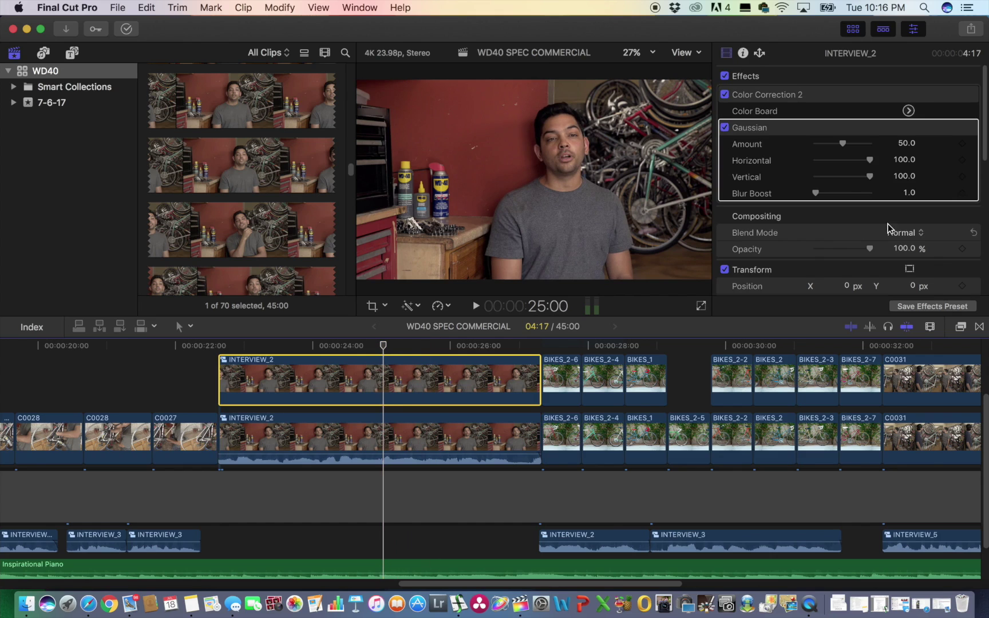
pyautogui.scroll(-5, 887, 224)
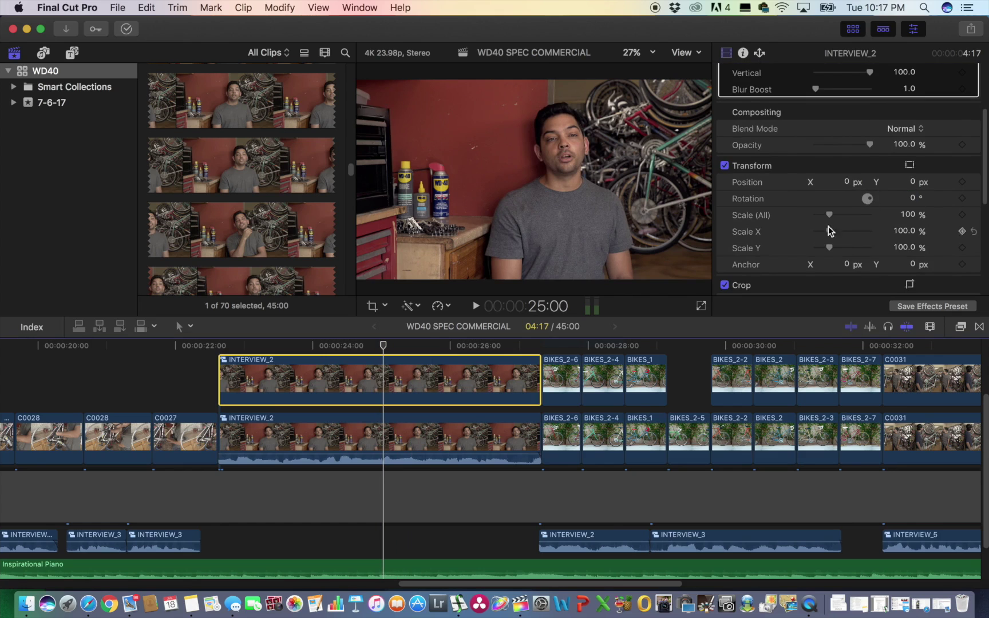
pyautogui.scroll(-6, 853, 238)
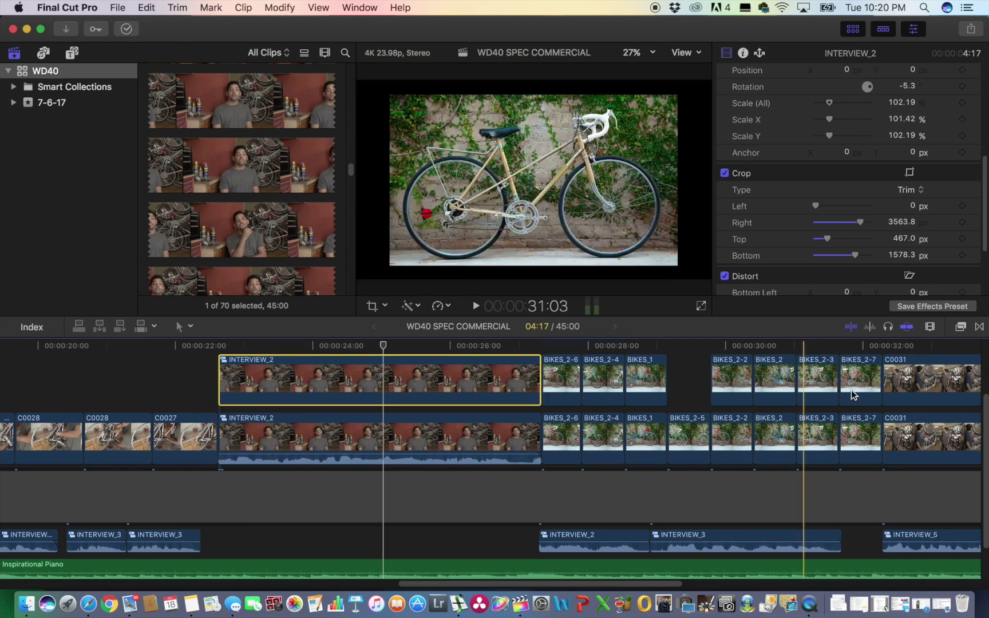
# Clear the effects search and add Color Correction to the duplicate INTERVIEW_2 clip
pyautogui.click(961, 327)
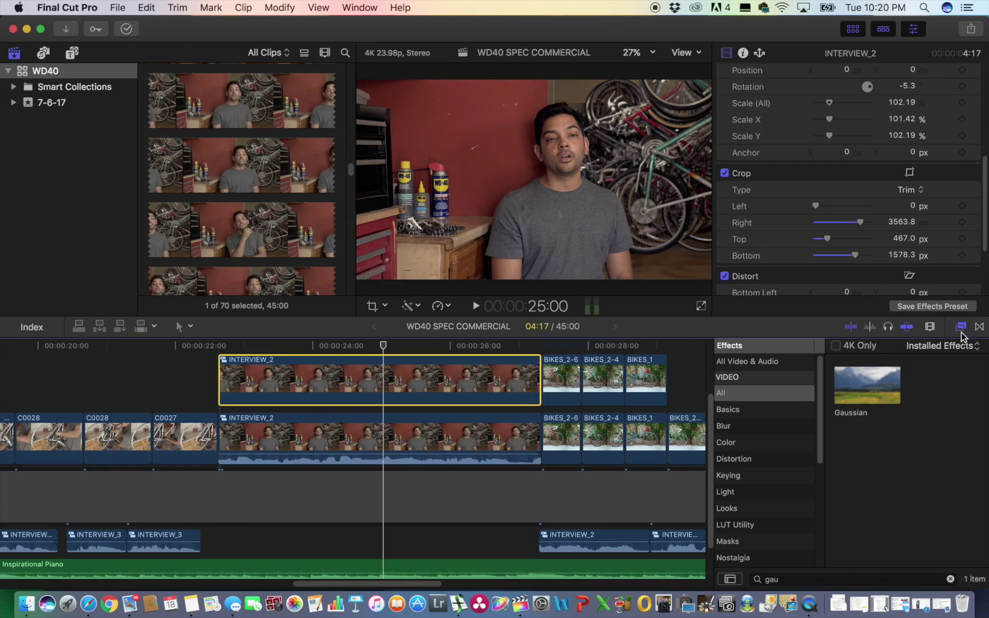
pyautogui.click(950, 579)
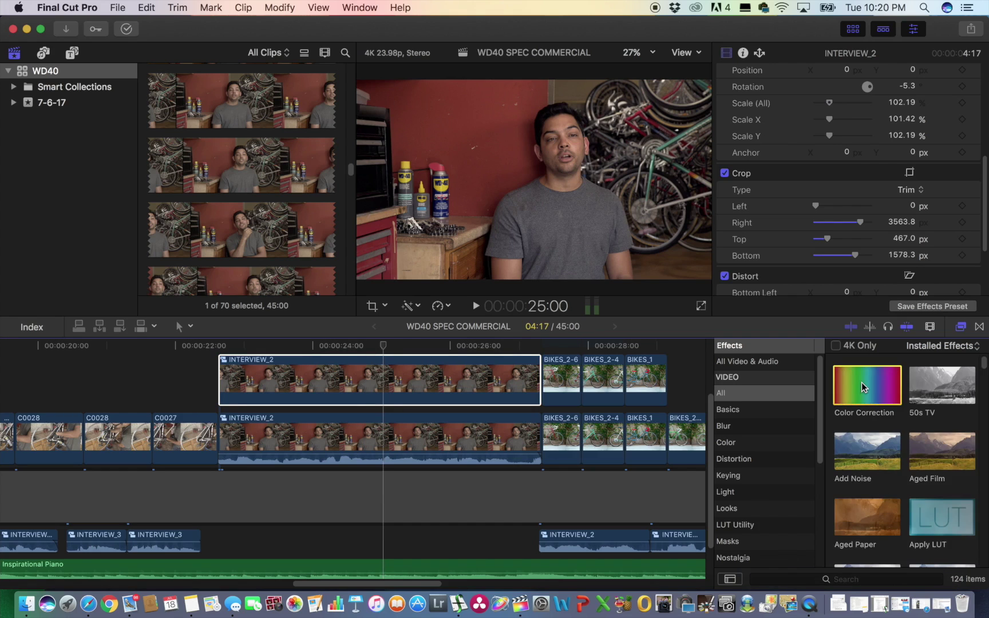
pyautogui.moveTo(881, 390); pyautogui.dragTo(392, 375)
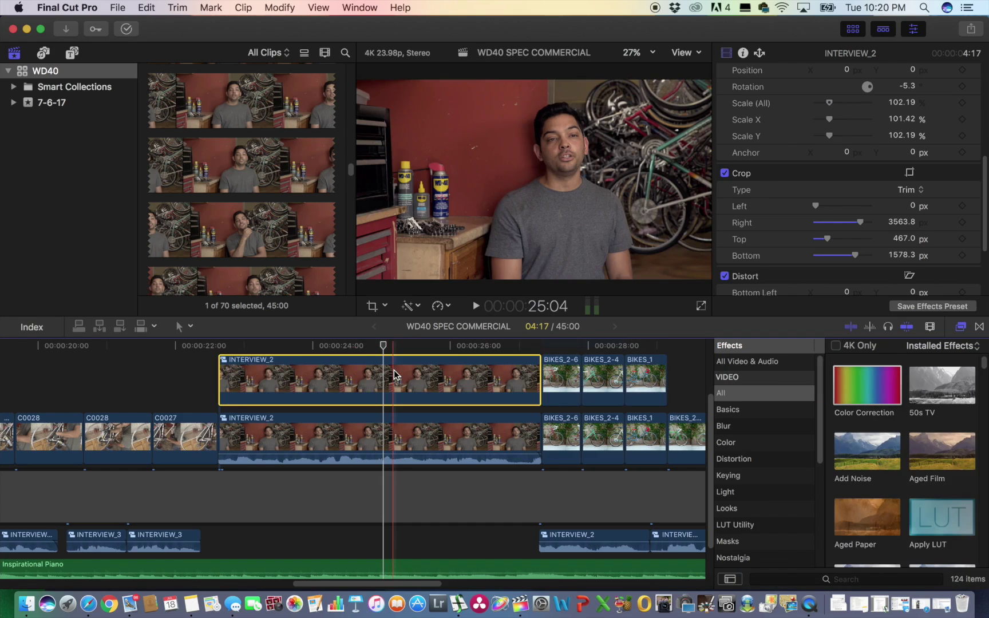
pyautogui.click(962, 327)
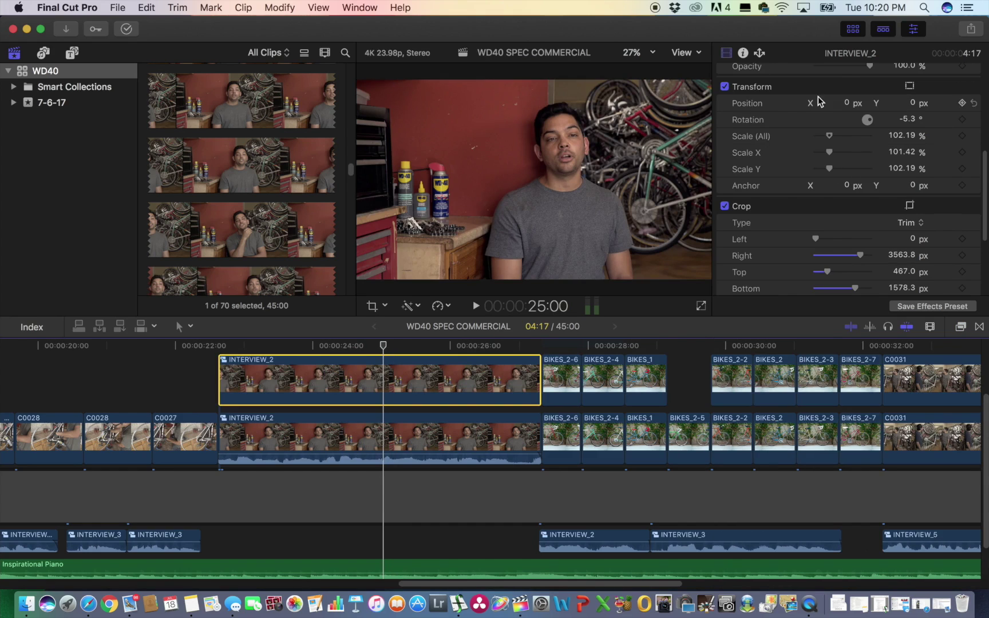
pyautogui.scroll(8, 818, 101)
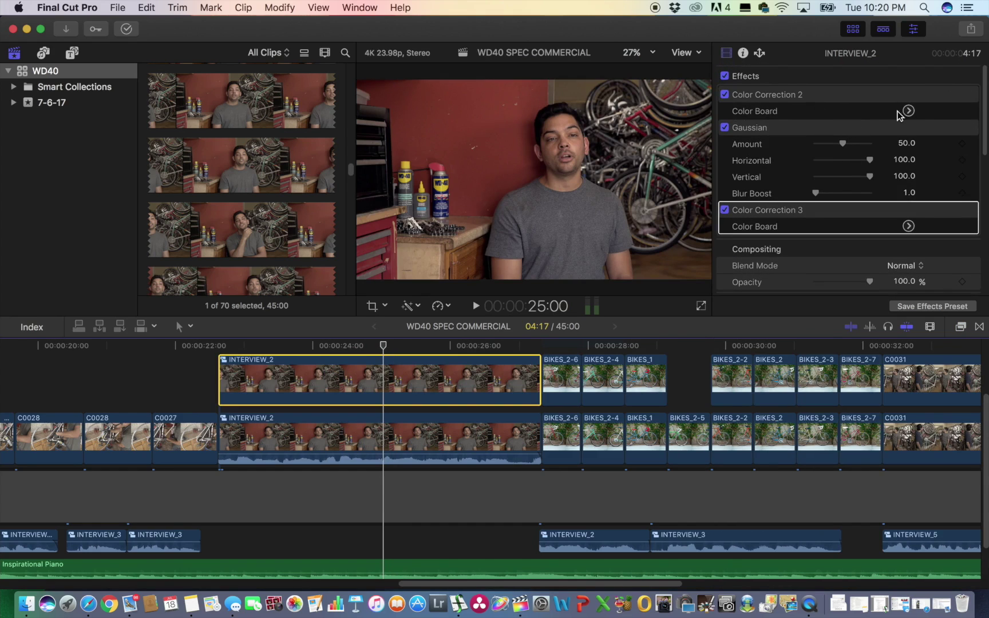
# In Color Correction 3's Exposure board, set midtones to -20% and highlights to -5%, then hide the Inspector
pyautogui.click(910, 227)
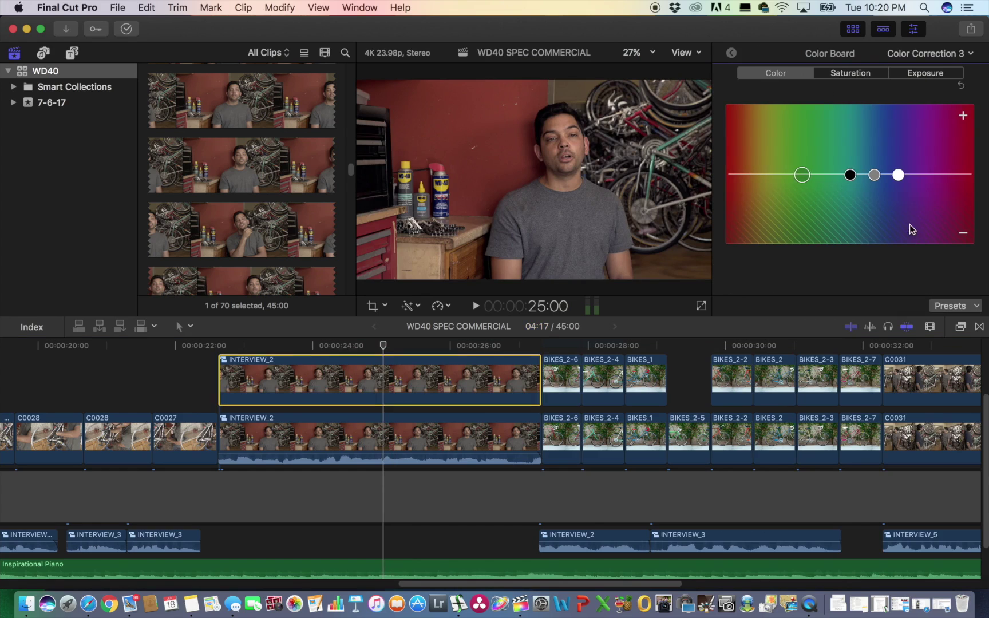
pyautogui.click(923, 73)
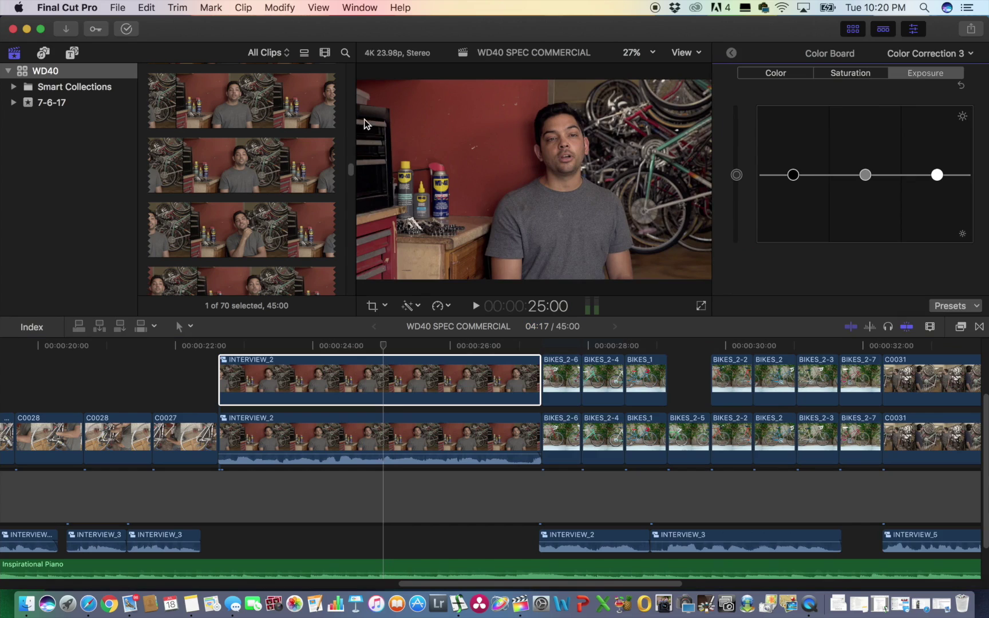
pyautogui.moveTo(793, 175)
pyautogui.mouseDown()
pyautogui.moveTo(792, 162)
pyautogui.moveTo(791, 193)
pyautogui.mouseUp()
pyautogui.moveTo(864, 174); pyautogui.dragTo(865, 192)
pyautogui.moveTo(937, 175); pyautogui.dragTo(937, 178)
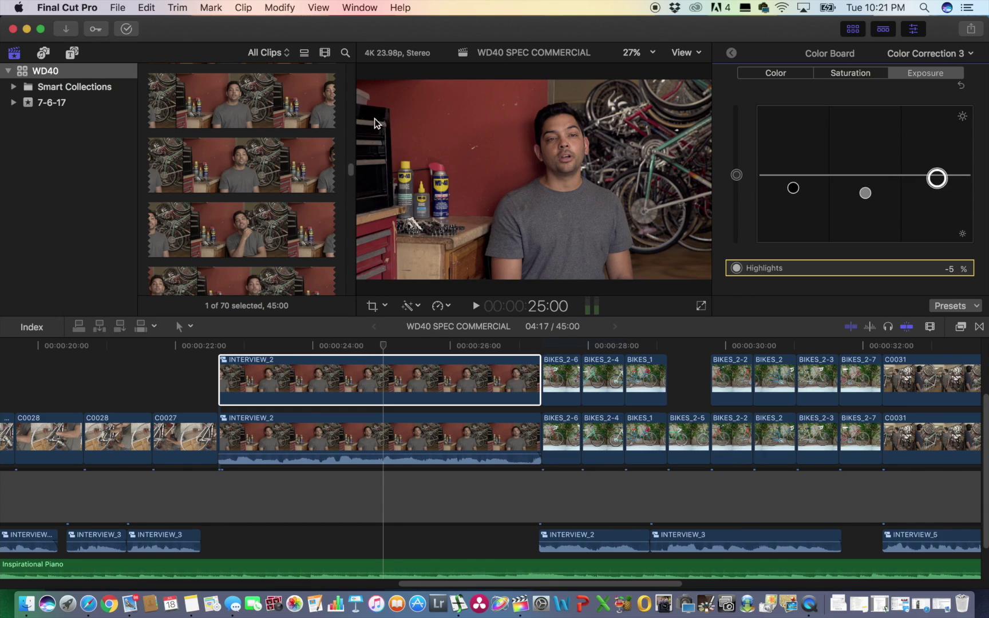
pyautogui.click(379, 137)
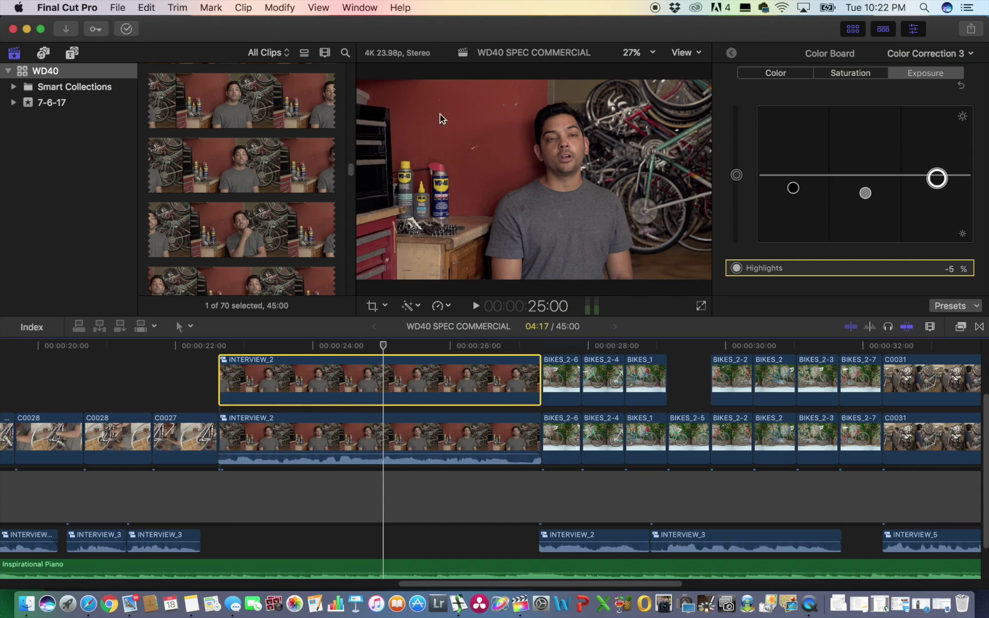
pyautogui.click(923, 30)
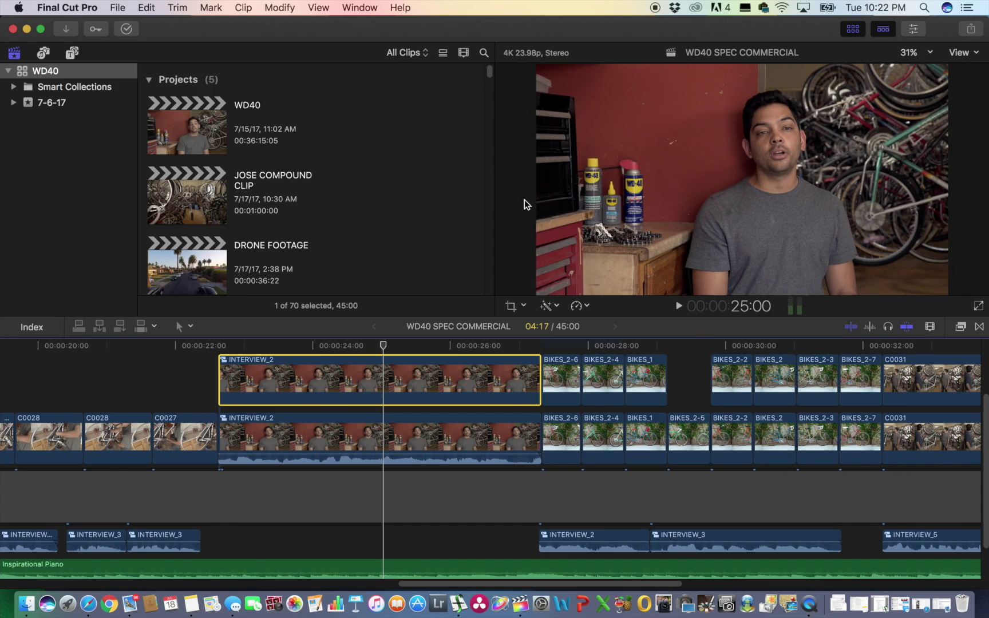
# Select the BIKES_2-7 overlay clip and toggle it off and on twice to compare
pyautogui.click(858, 378)
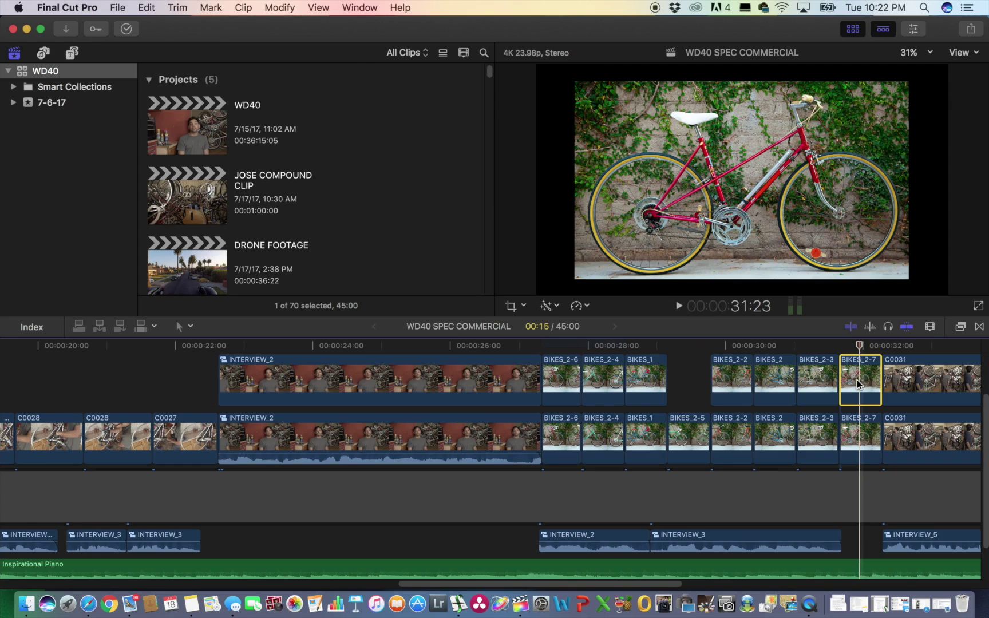
pyautogui.press('v')
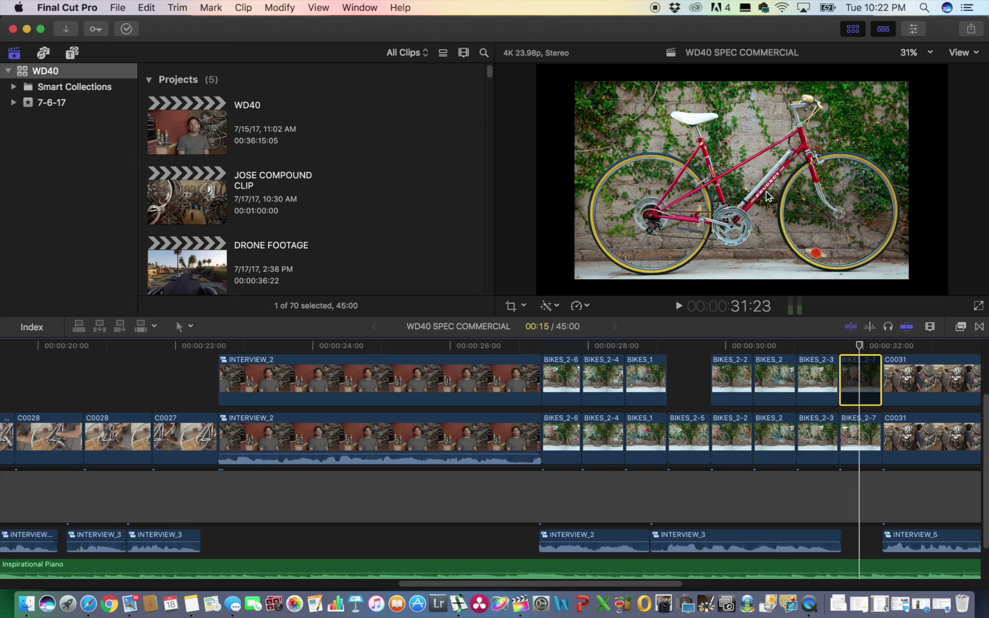
pyautogui.press('v')
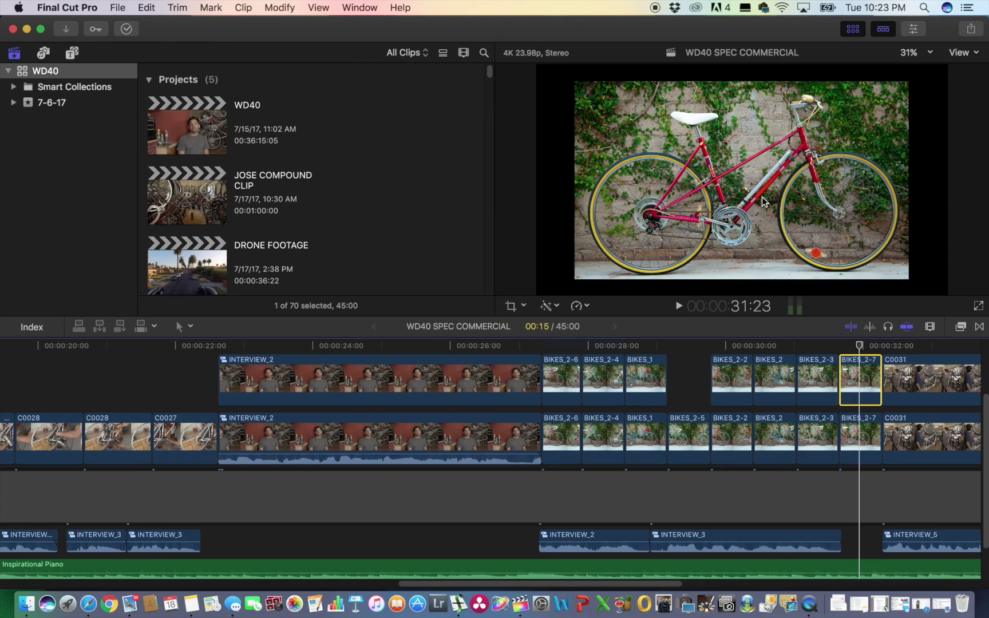
pyautogui.press('v')
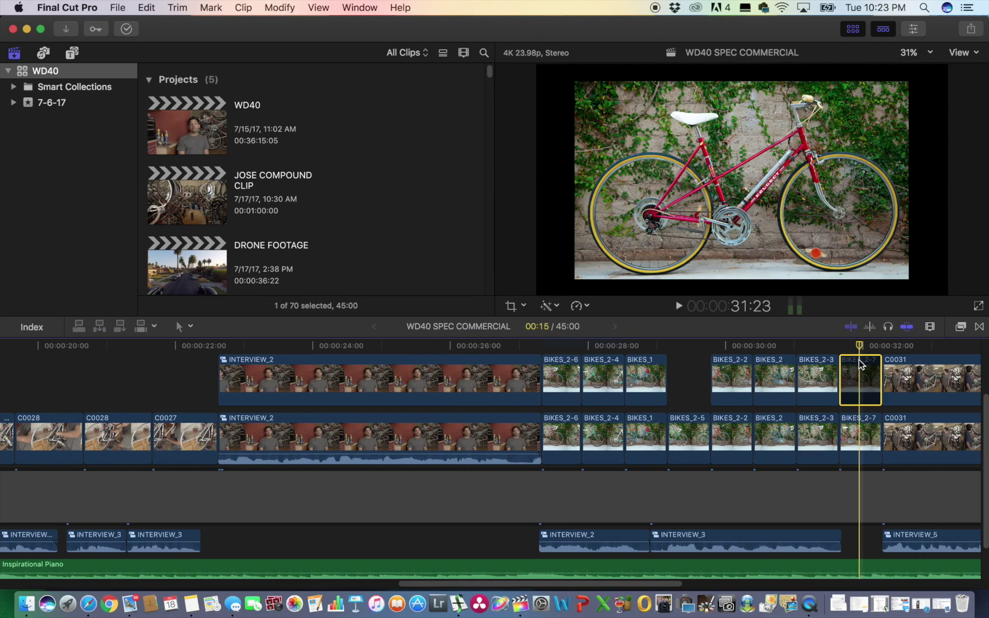
pyautogui.press('v')
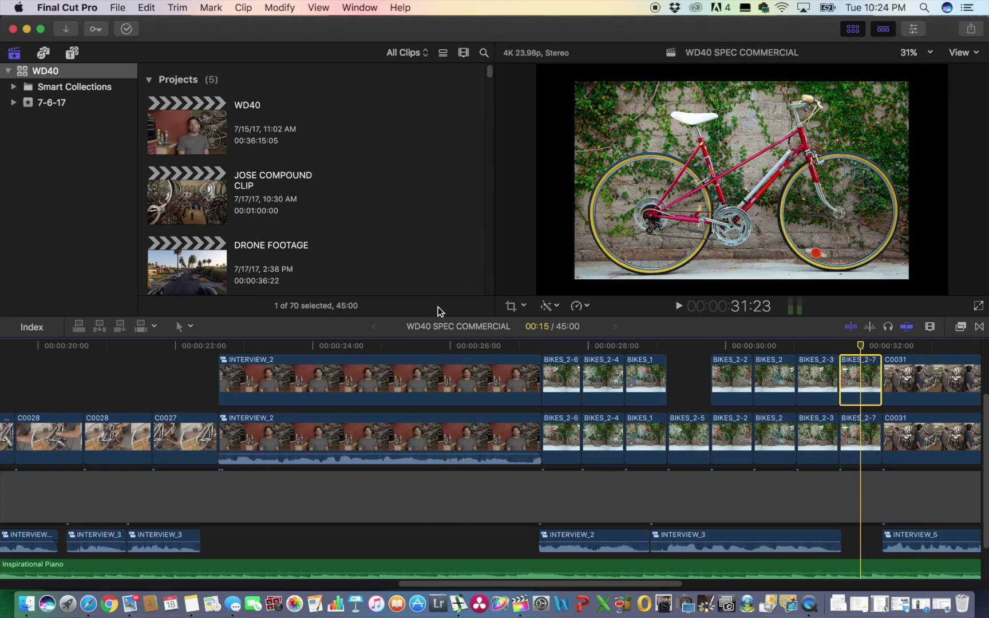
# Jump to INTERVIEW_2, then BIKES_2-7, to review both logo cover-ups
pyautogui.click(420, 342)
pyautogui.click(421, 374)
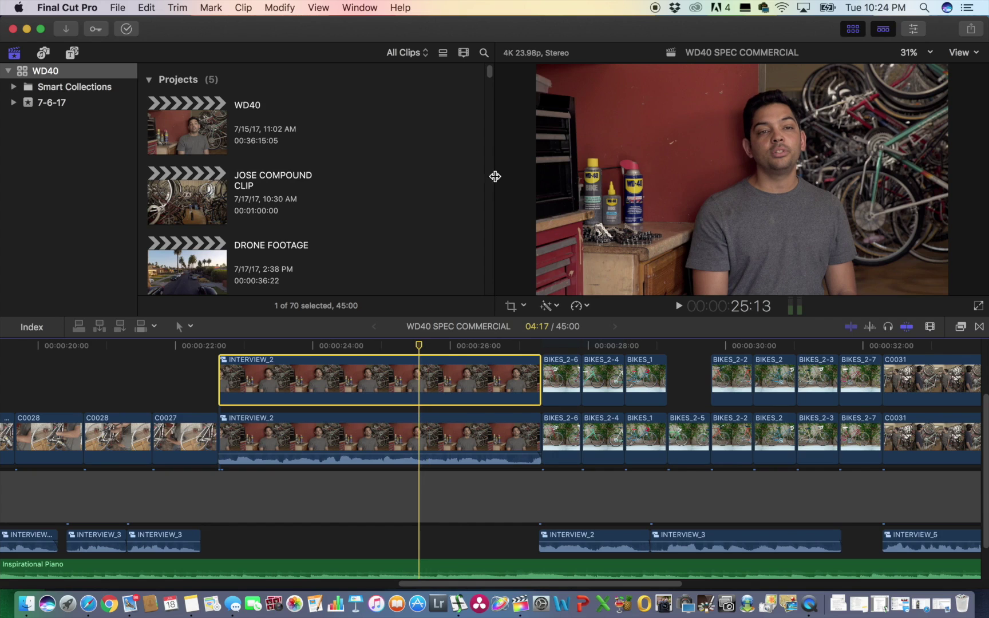
pyautogui.click(842, 345)
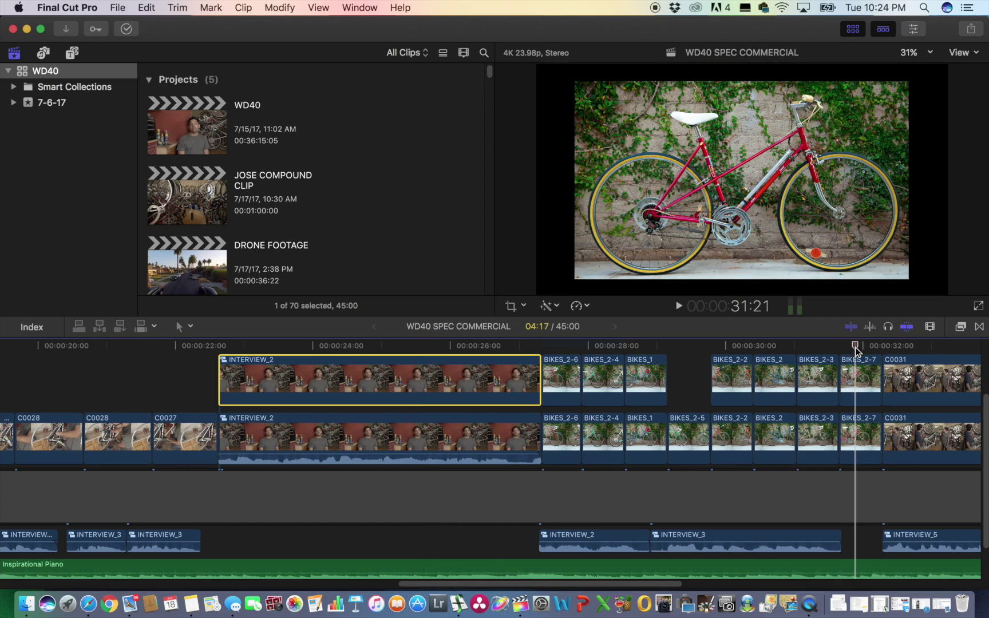
pyautogui.click(858, 376)
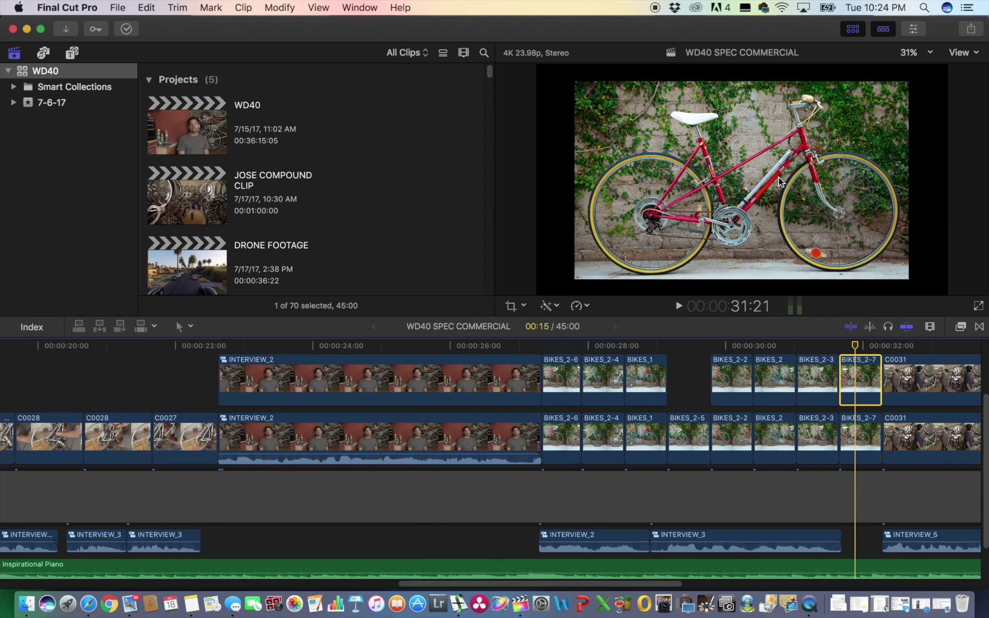